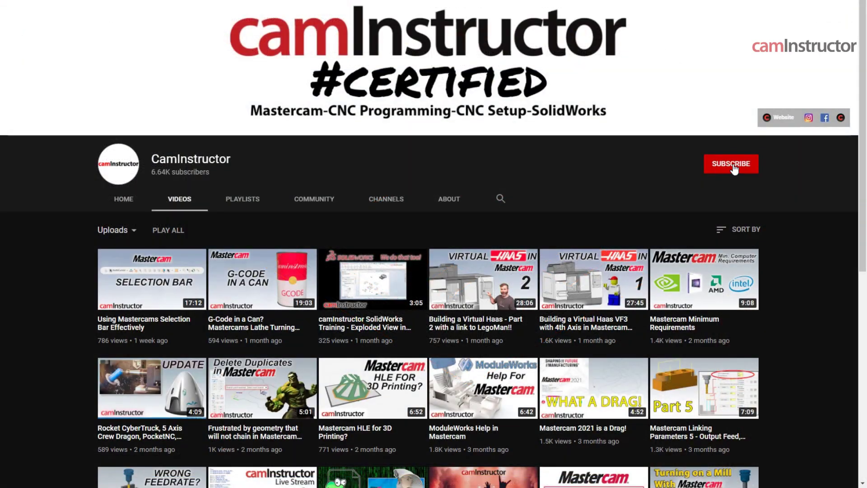
- Subscribe to the CamInstructor channel and set its notification bell to All
click(733, 167)
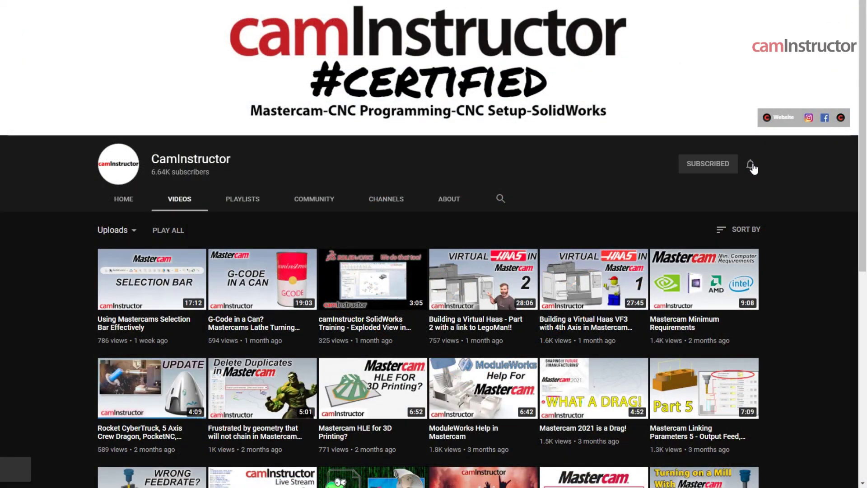
click(750, 165)
click(772, 188)
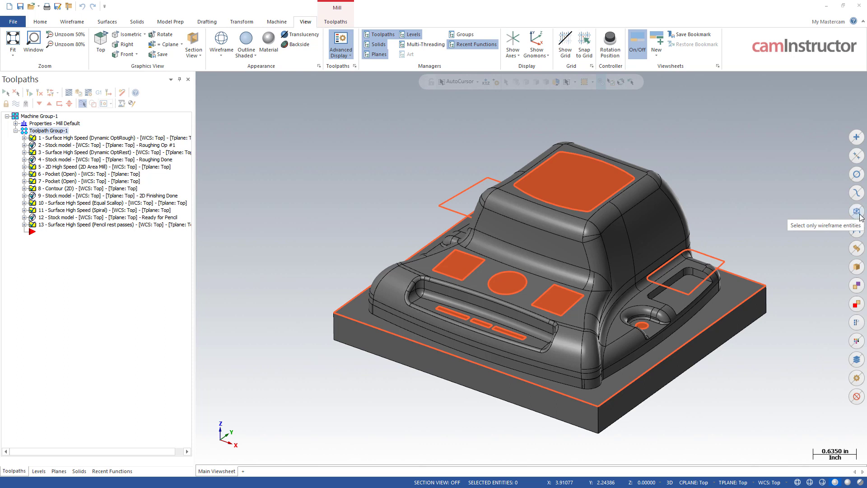
- Select all 47 wireframe entities, clear them, then mask picking to wireframe only
click(859, 215)
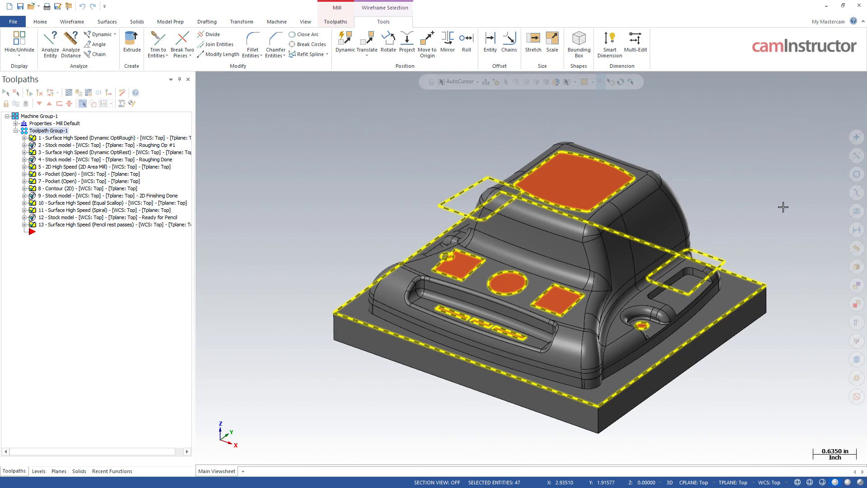
key(Escape)
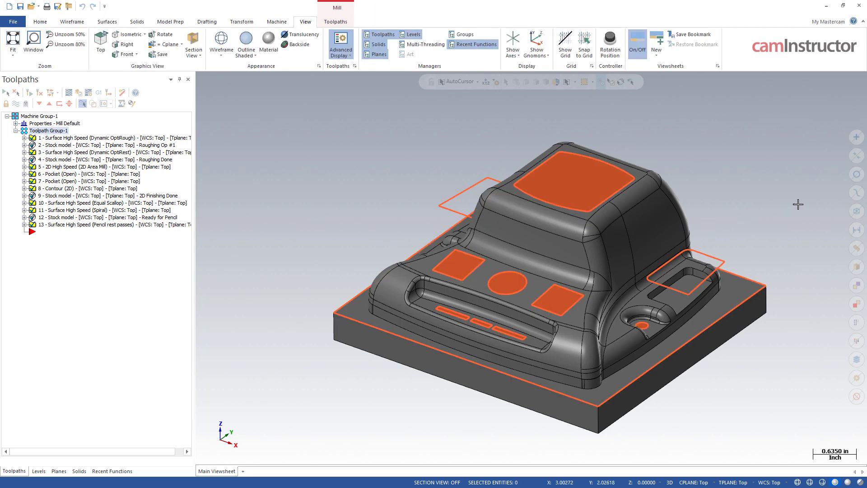
click(858, 215)
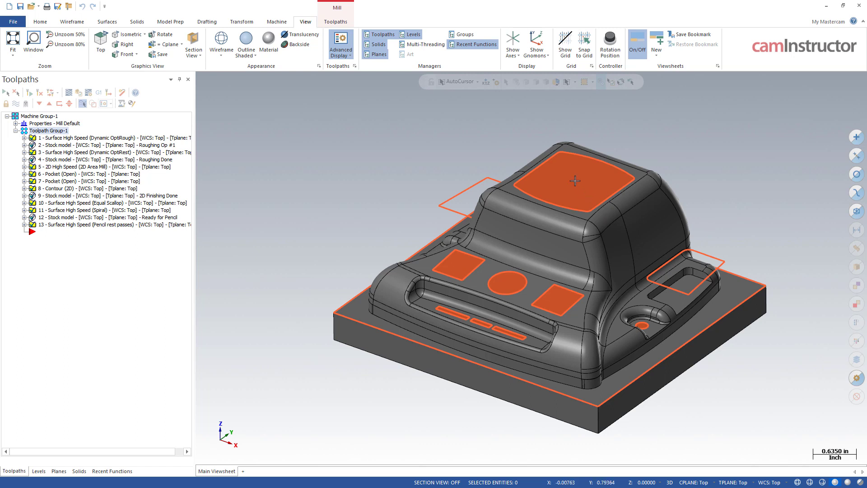
click(596, 198)
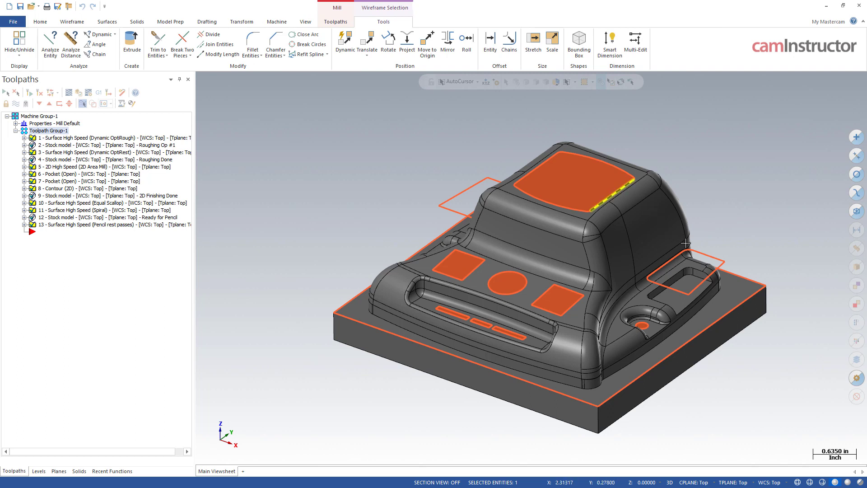
click(704, 255)
drag(473, 123, 788, 348)
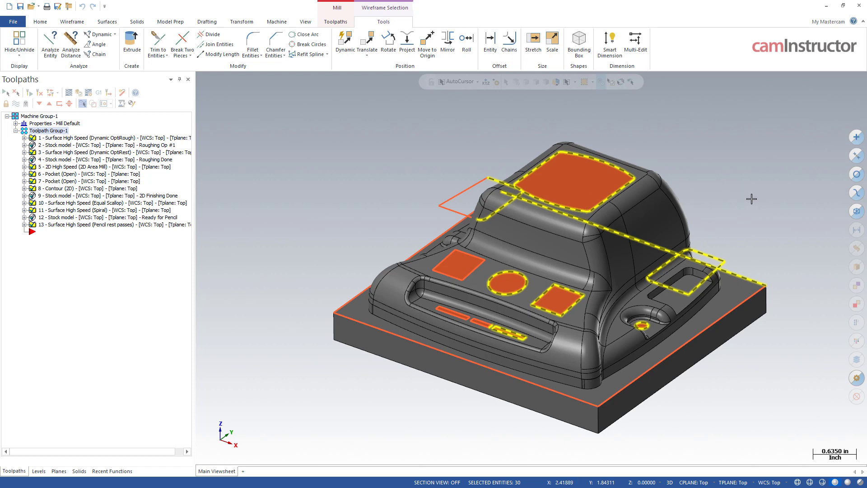
key(Escape)
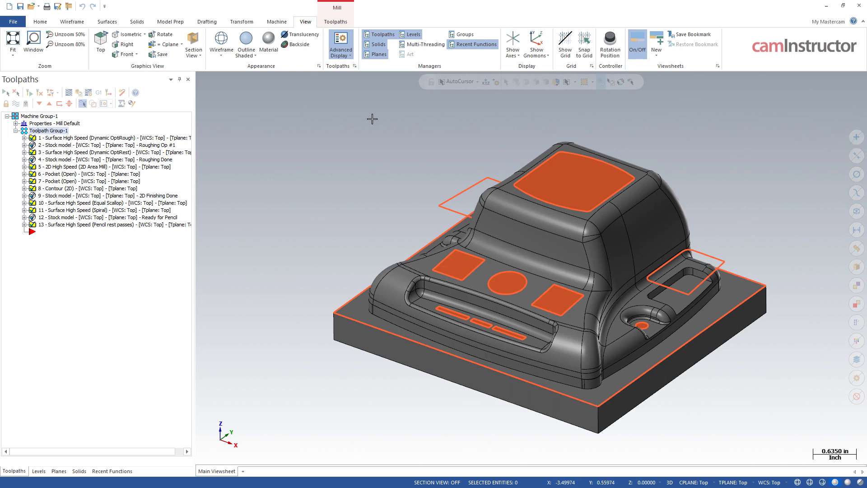
- Place four points above the back of the part with Point Position, then deselect them
click(71, 21)
click(16, 41)
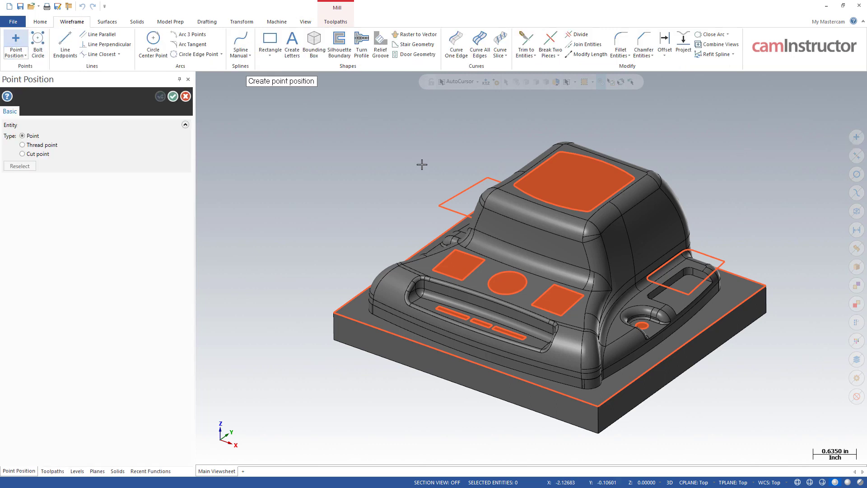
click(422, 164)
click(489, 125)
click(623, 128)
click(680, 151)
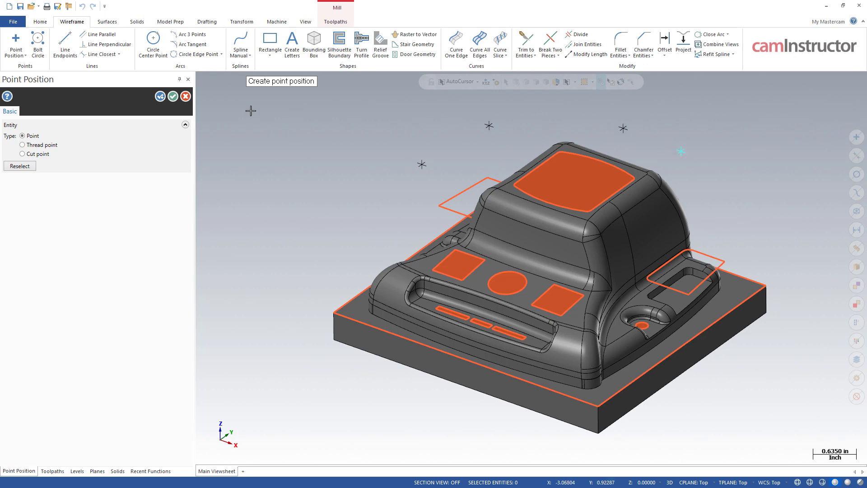
click(173, 96)
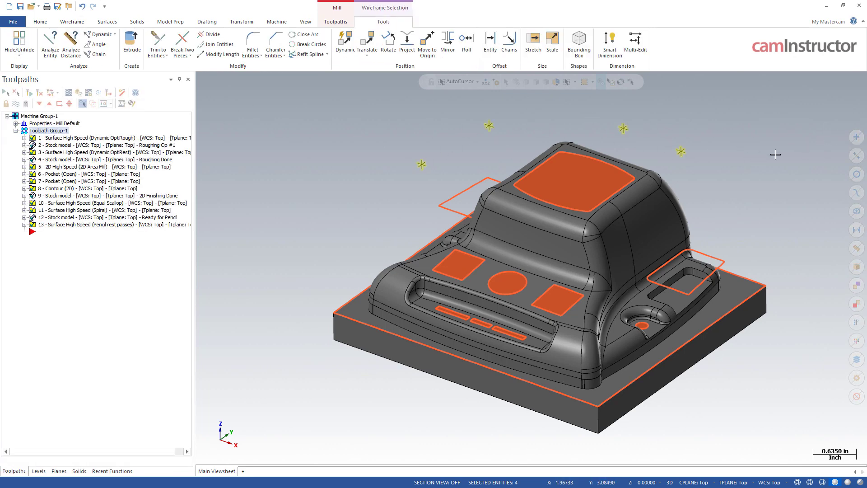
key(Escape)
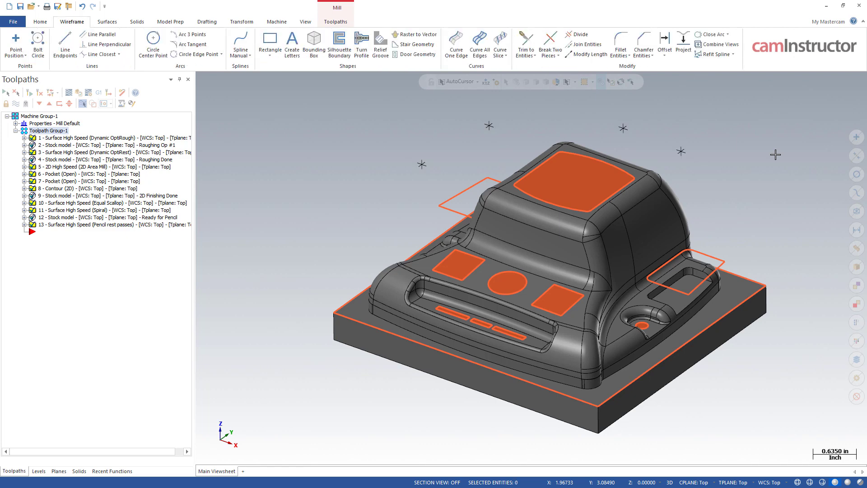
click(855, 175)
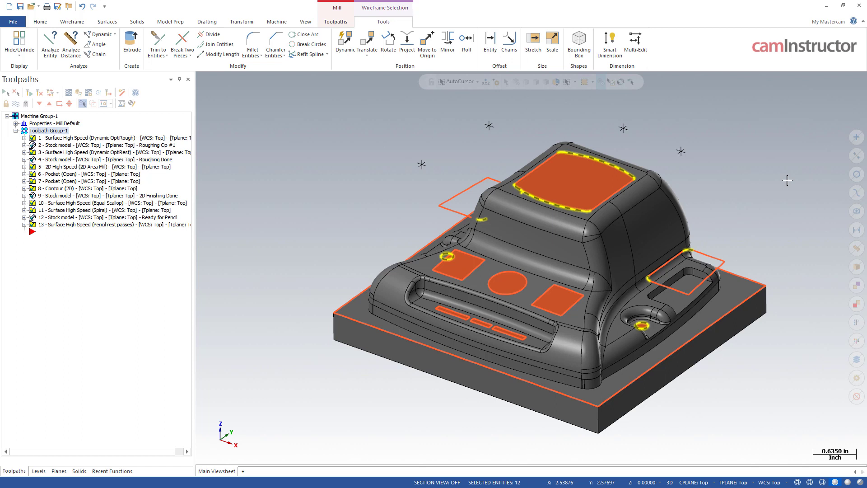
key(Escape)
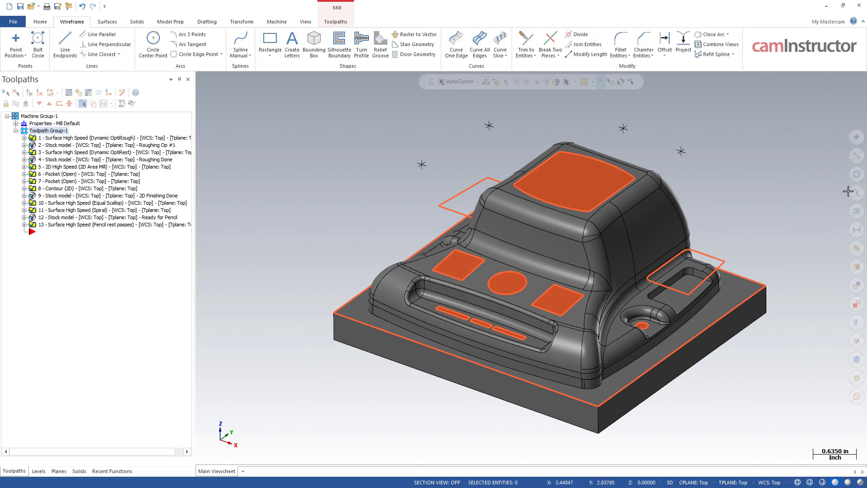
click(854, 193)
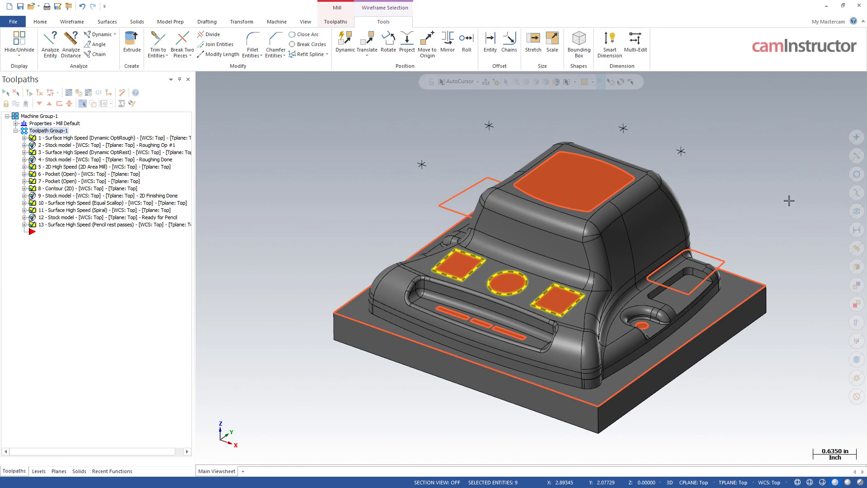
key(Escape)
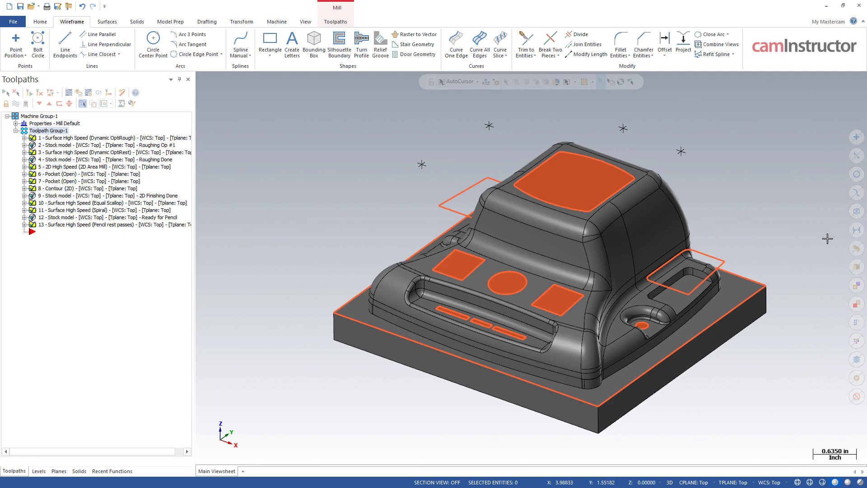
click(856, 249)
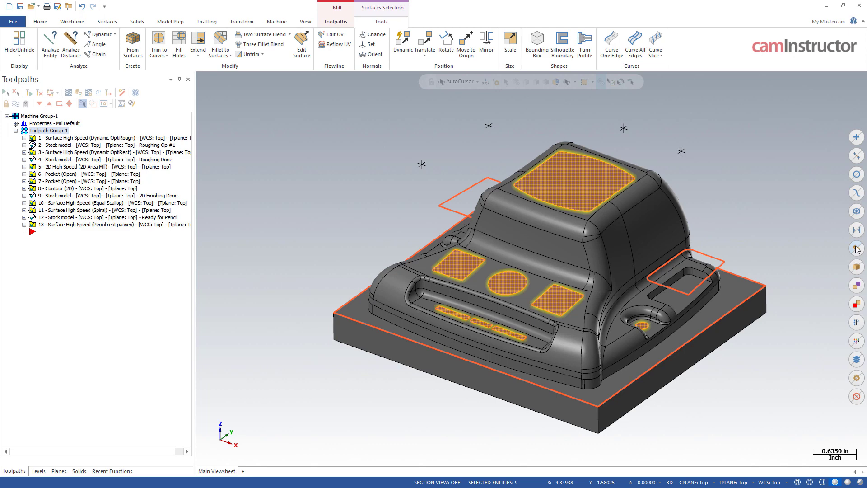
click(857, 248)
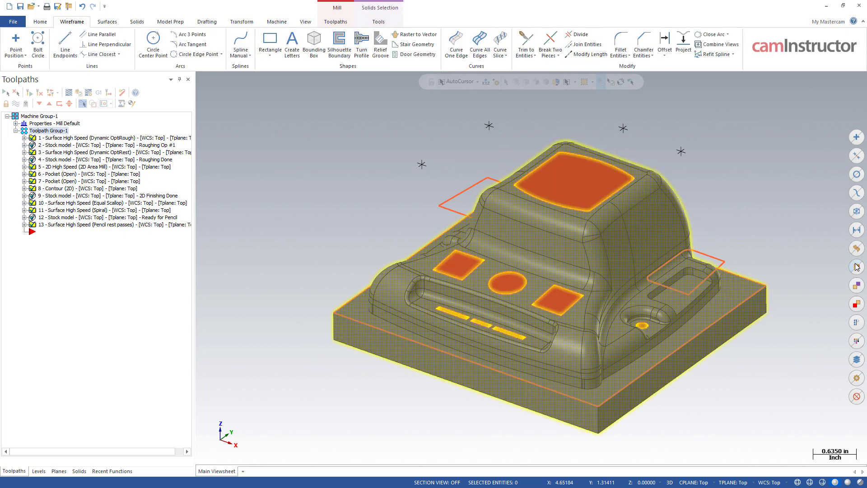
click(856, 266)
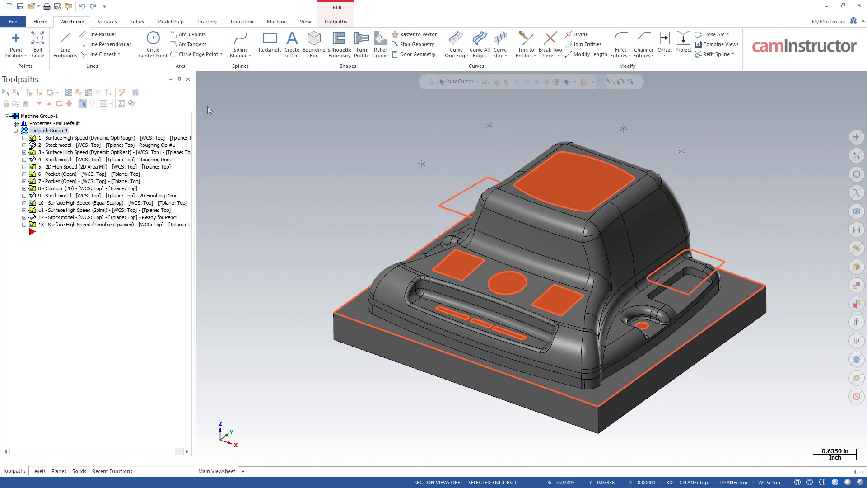
- In the top view, draw a small rectangle in the empty space above the part
scroll(536, 322, down, 1)
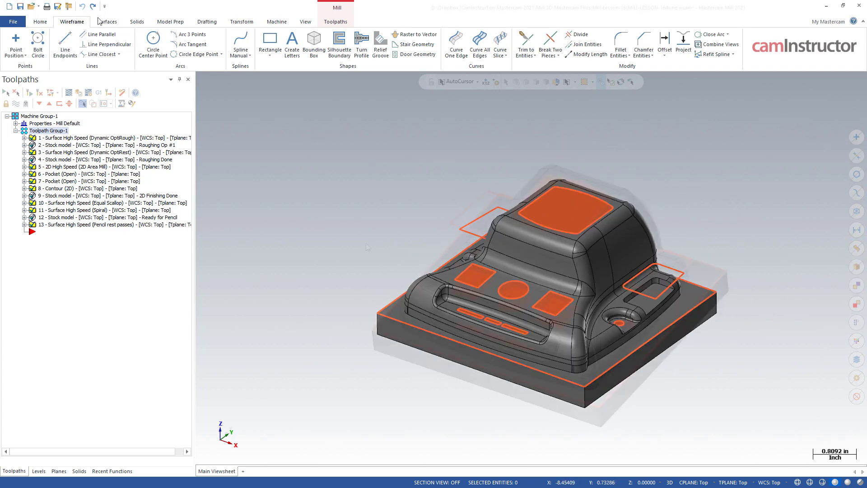
key(alt+1)
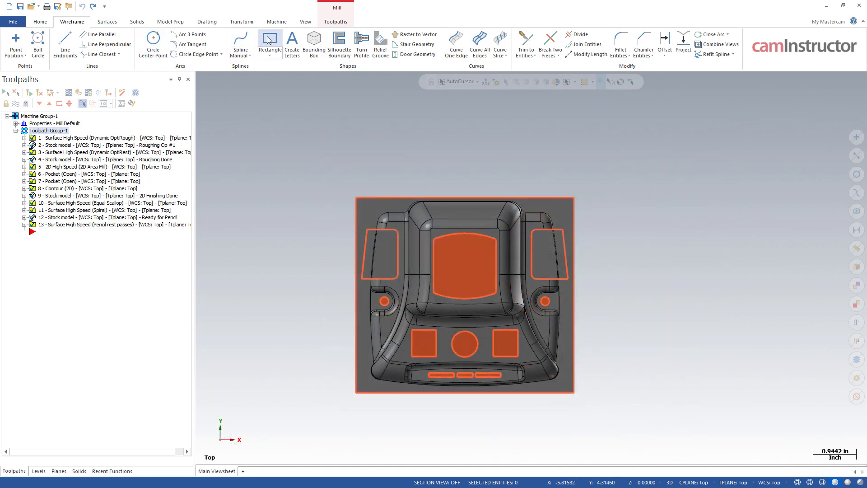
click(270, 41)
click(444, 134)
click(504, 164)
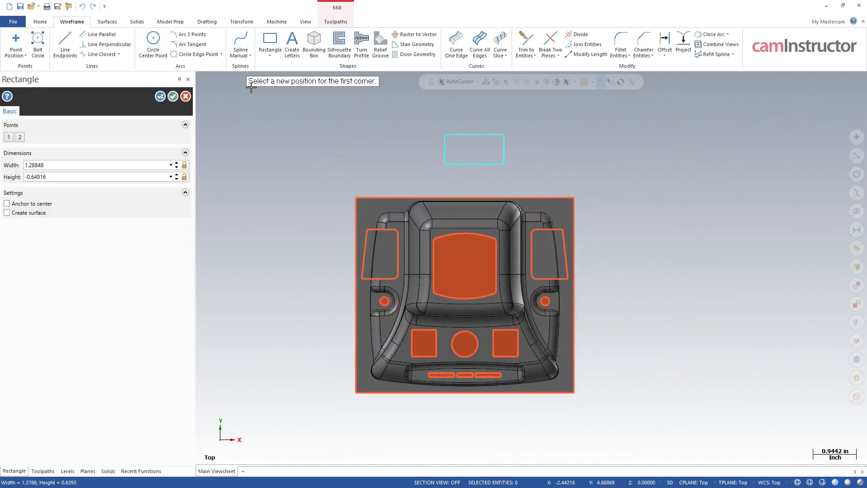
click(173, 95)
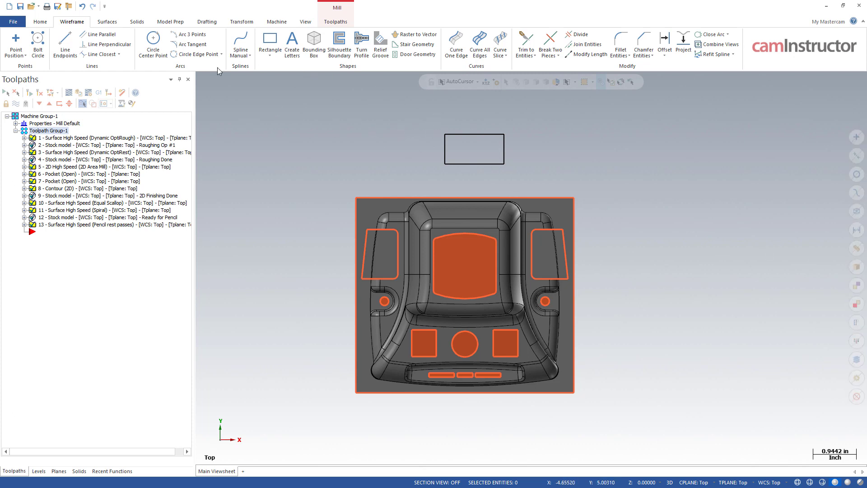
click(252, 22)
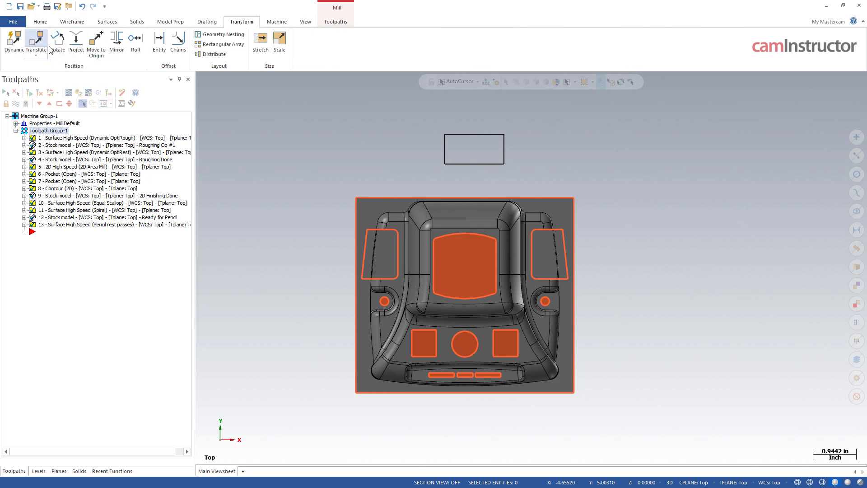
- Translate a copy of the rectangle Delta X 4.5 to the right
drag(406, 112, 526, 176)
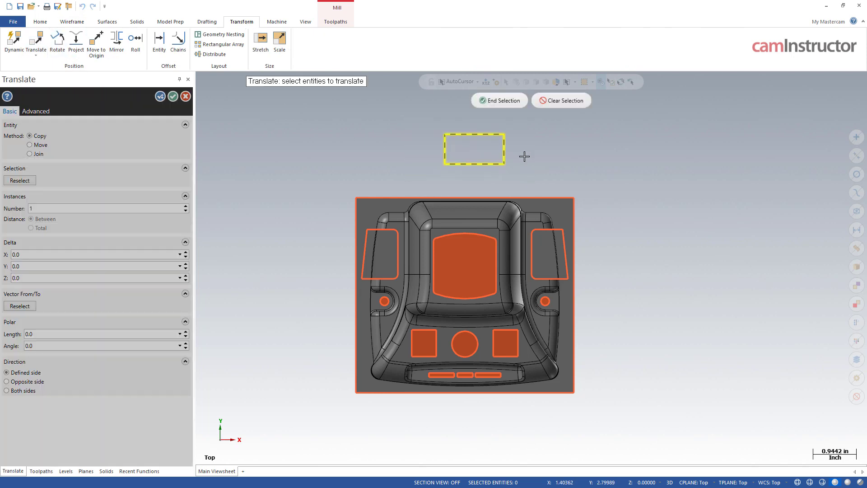
click(517, 108)
drag(501, 149, 682, 162)
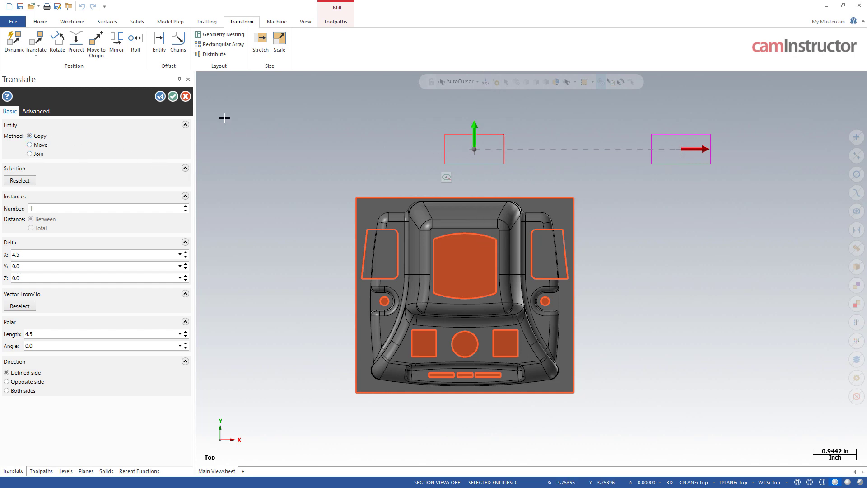
click(173, 96)
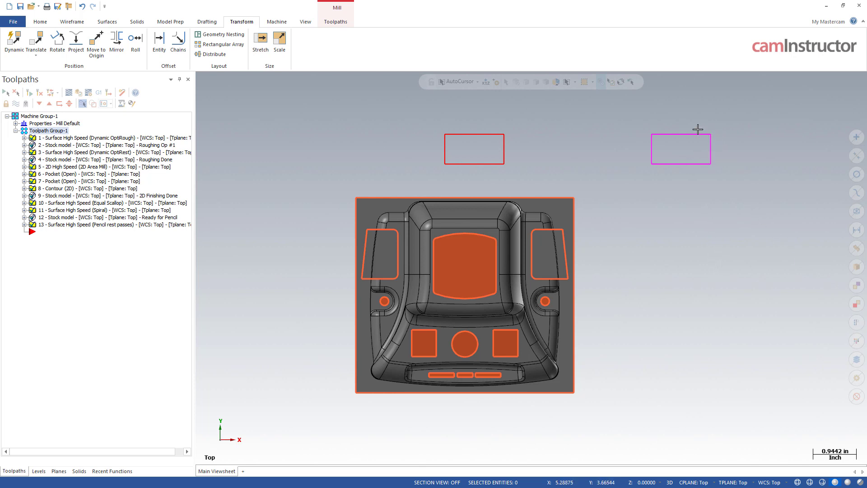
click(856, 286)
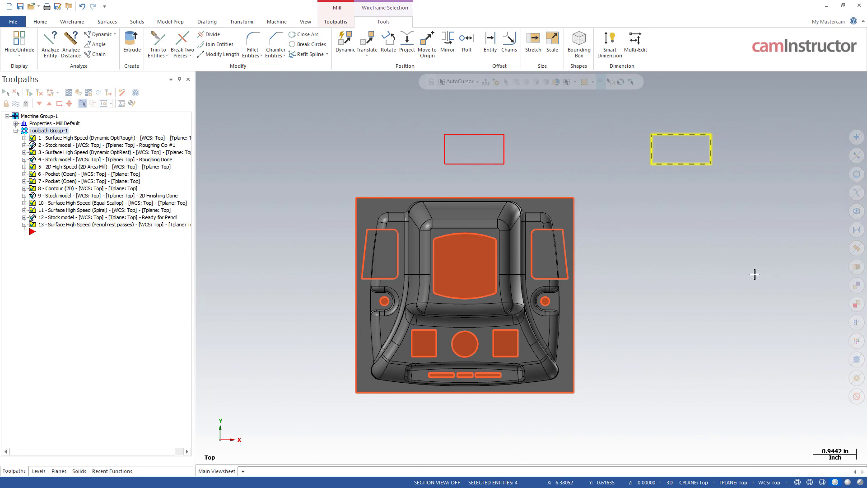
key(Escape)
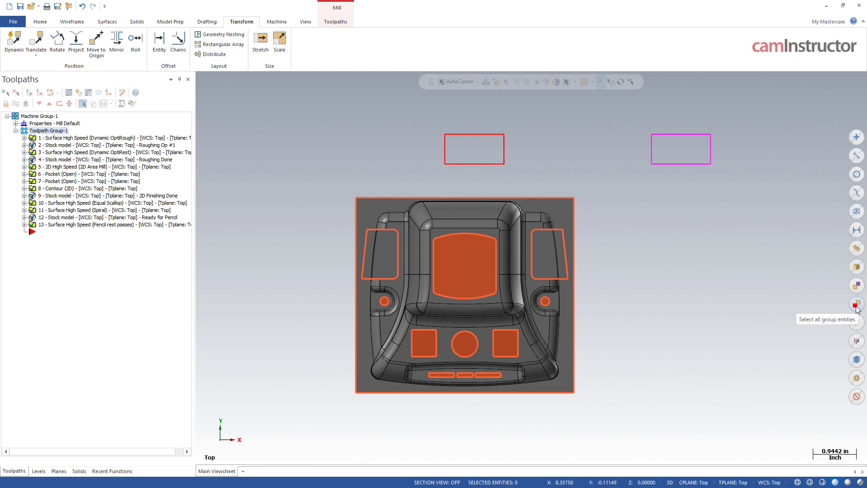
click(474, 164)
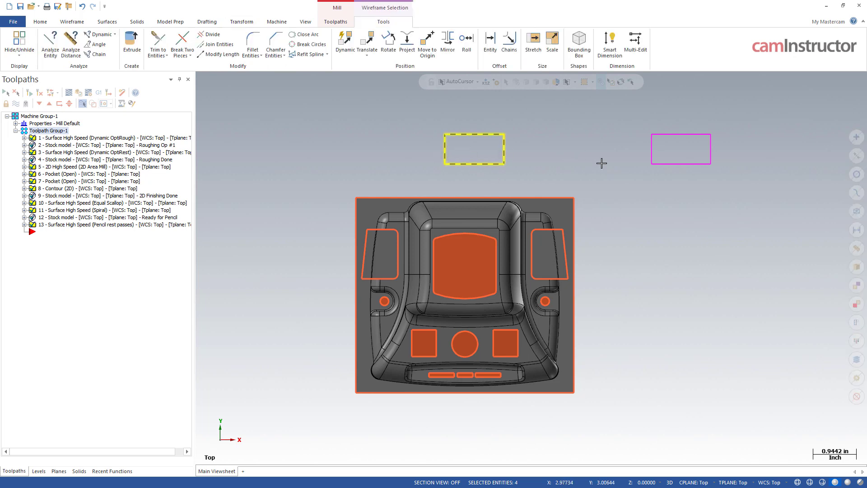
key(Escape)
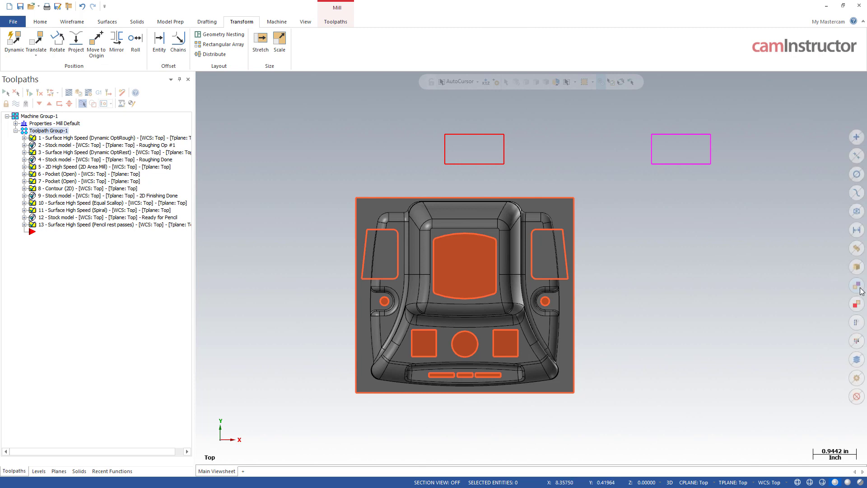
- Check the empty Groups Manager, then clear the result and group colours
click(856, 324)
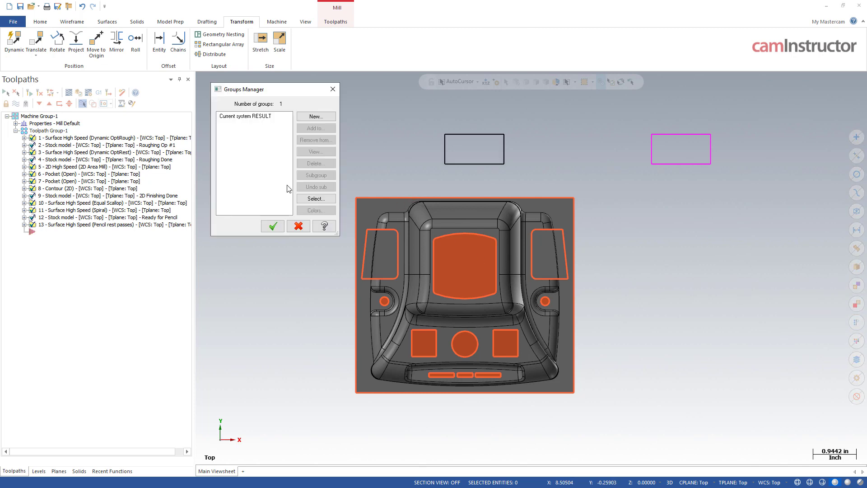
click(332, 89)
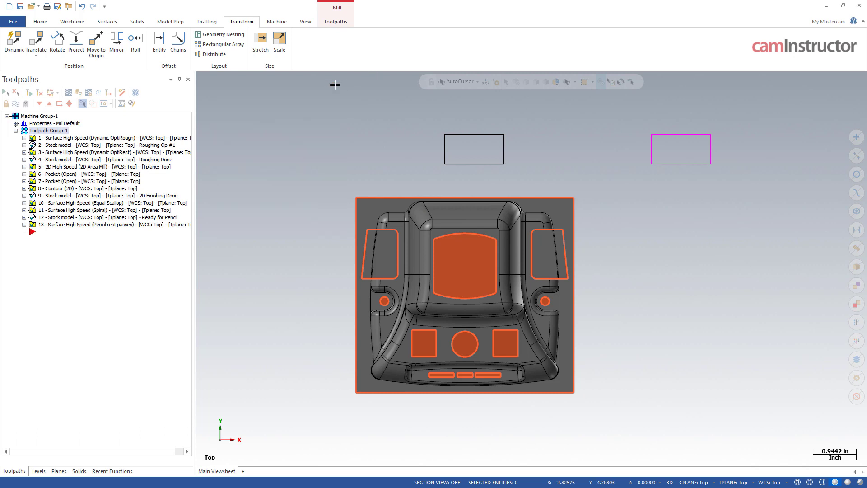
right_click(359, 122)
click(384, 125)
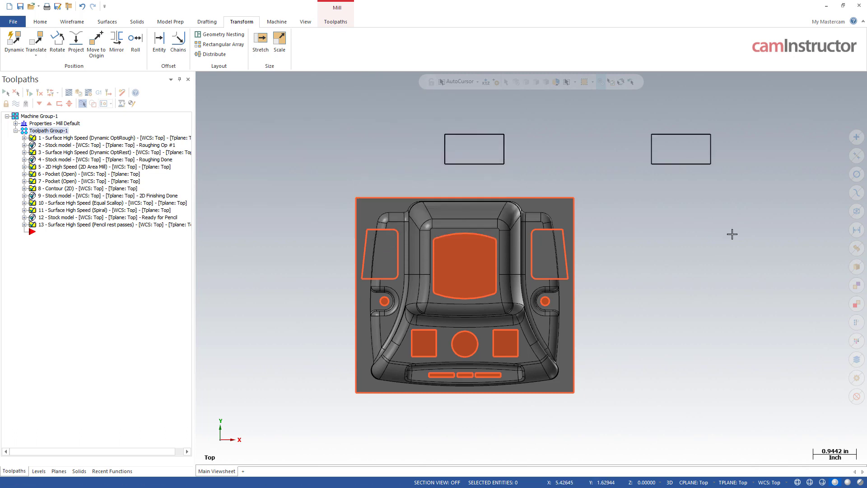
- Create named group Group1 containing two edges of the left rectangle
click(856, 324)
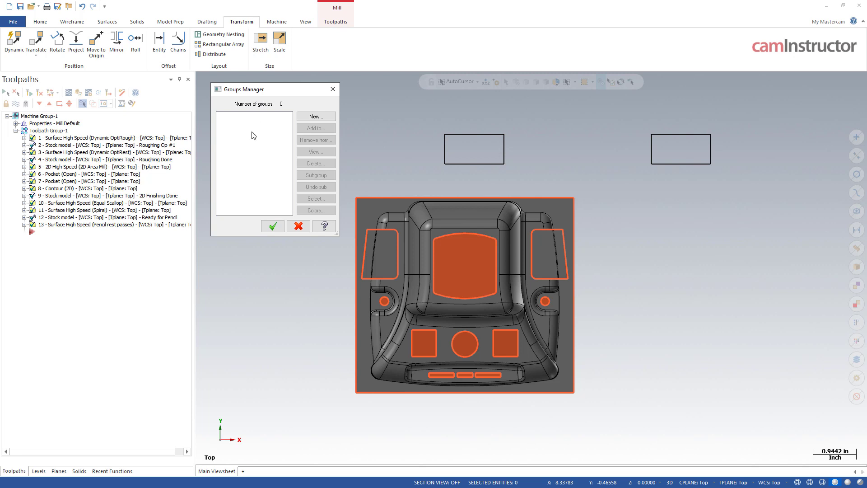
click(315, 117)
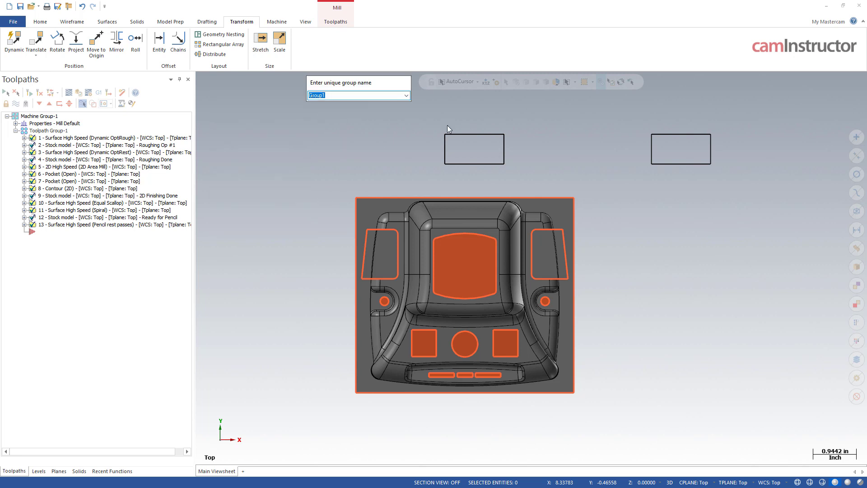
key(Return)
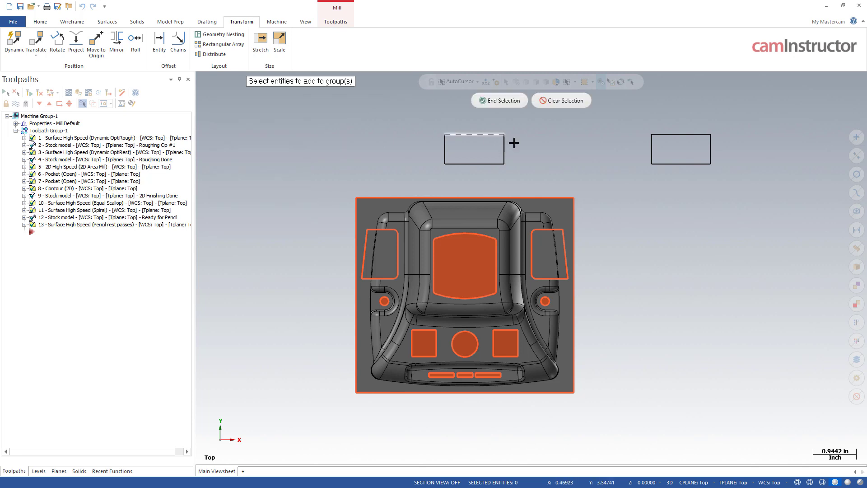
click(514, 157)
click(500, 100)
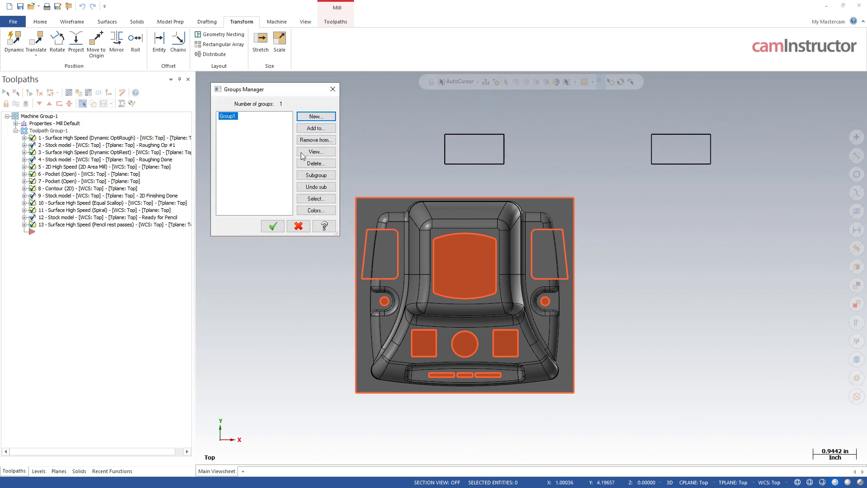
click(272, 227)
key(Escape)
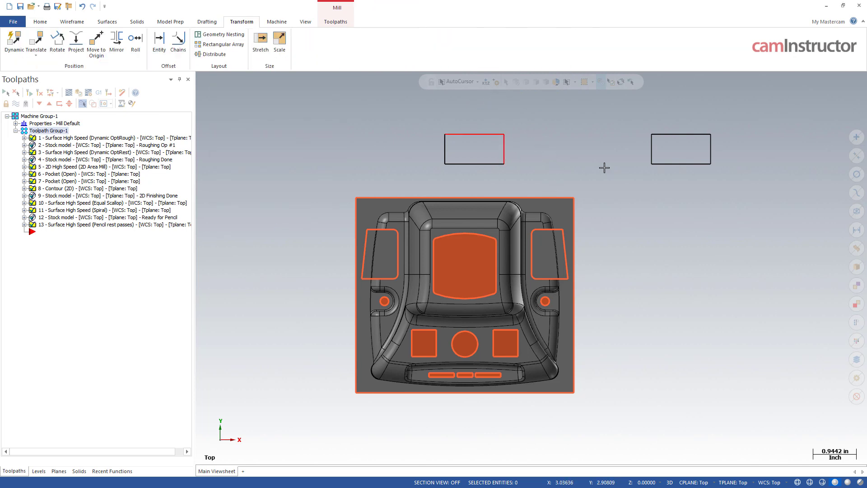
- Select all Group1 entities from the named group list, then clear the selection
right_click(609, 171)
key(Escape)
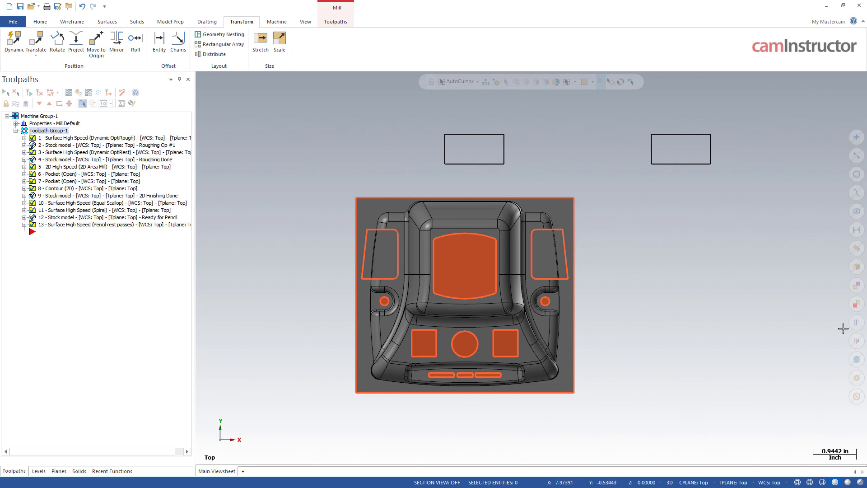
click(857, 323)
double_click(229, 118)
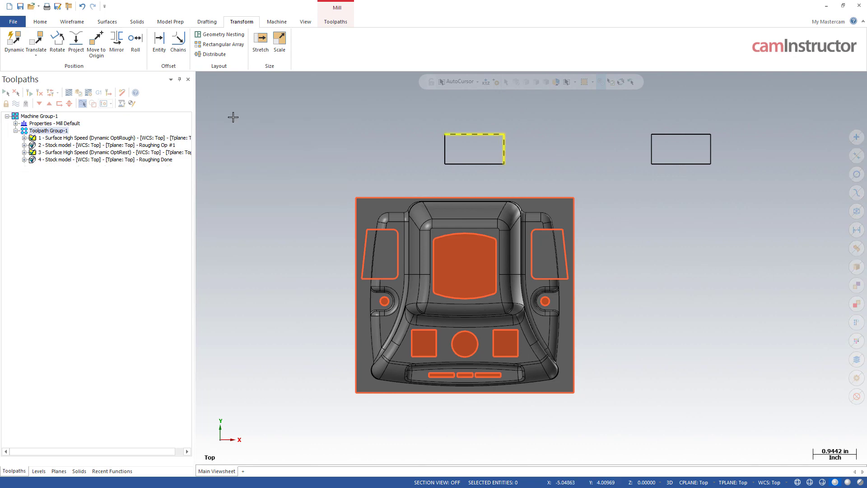
key(Escape)
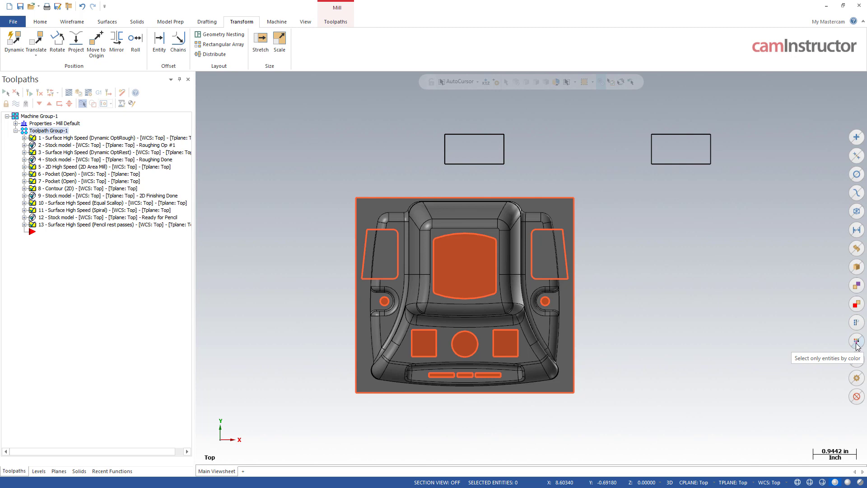
key(alt+7)
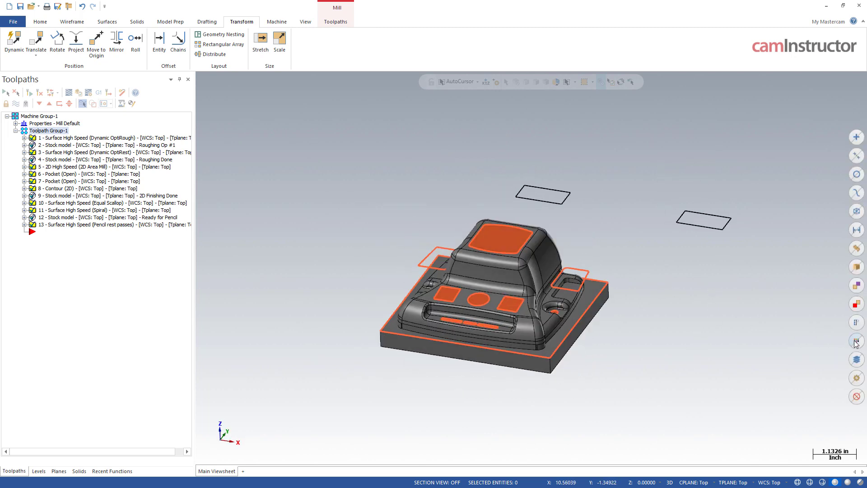
click(855, 341)
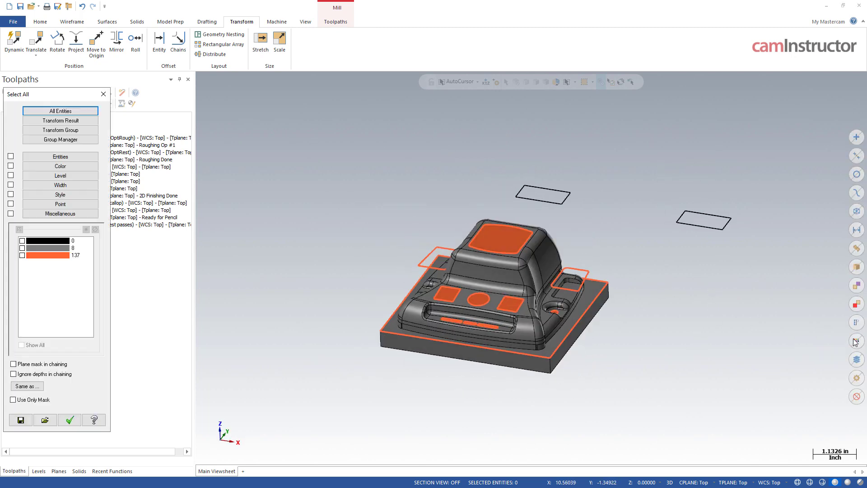
drag(57, 95, 275, 85)
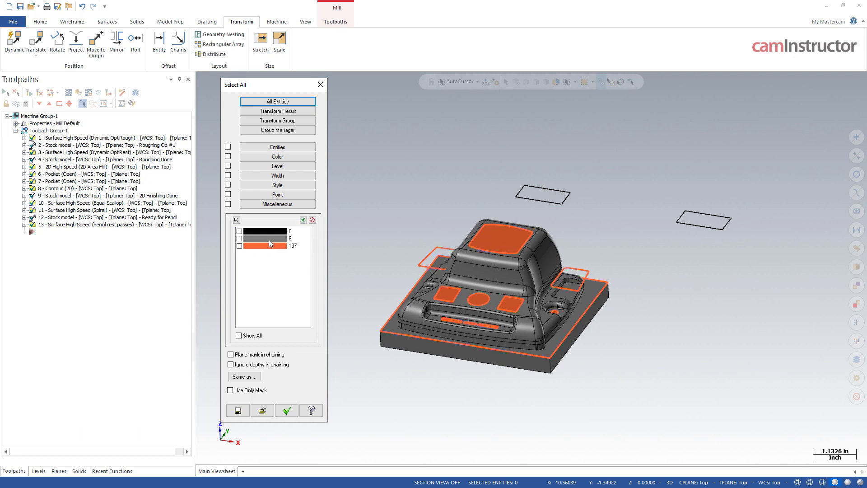
click(239, 245)
click(287, 409)
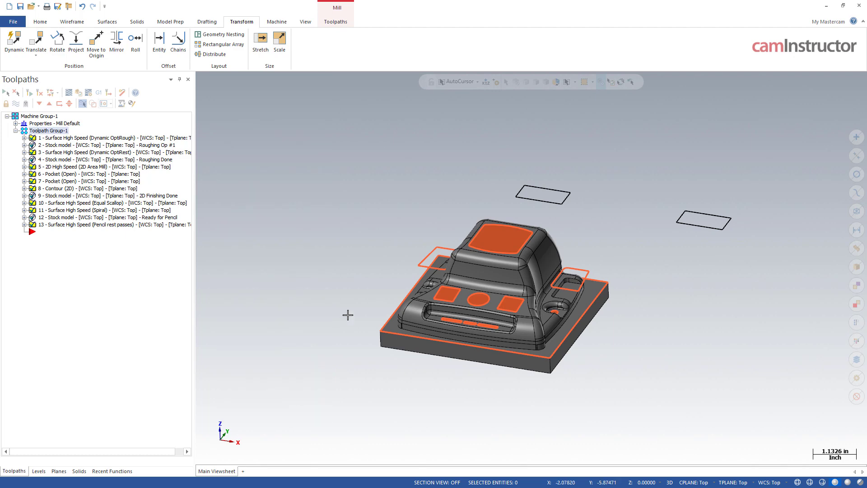
click(330, 274)
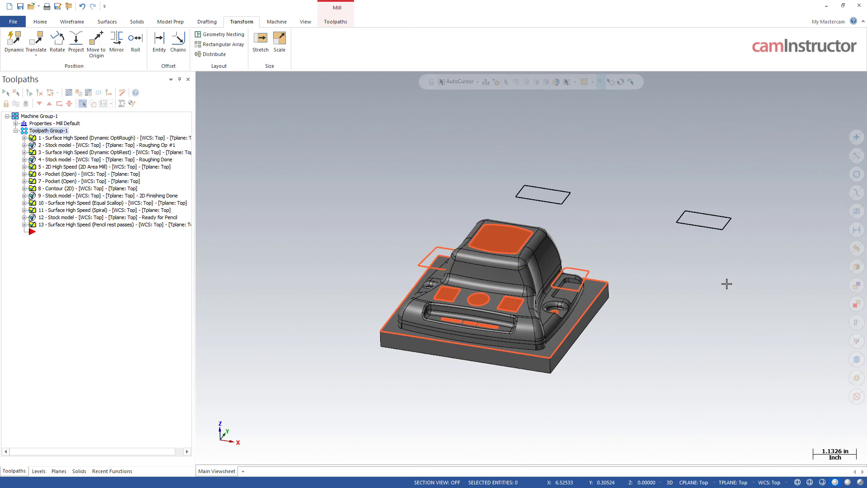
click(856, 359)
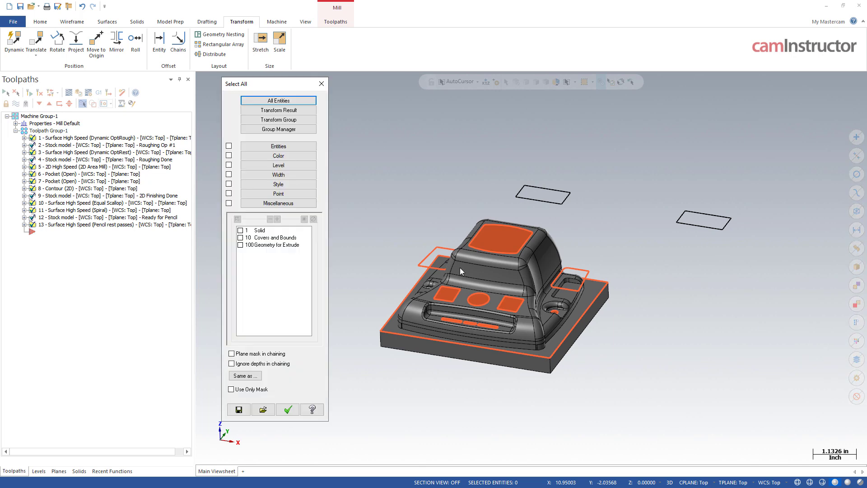
click(241, 237)
click(288, 409)
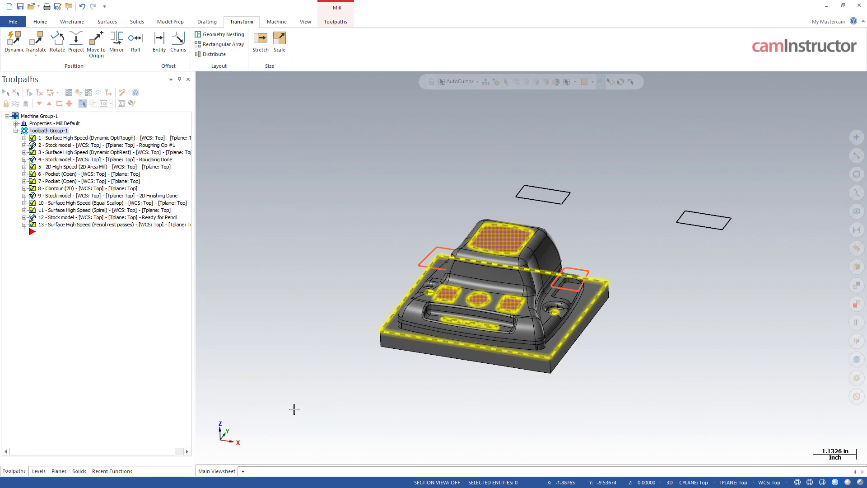
key(Escape)
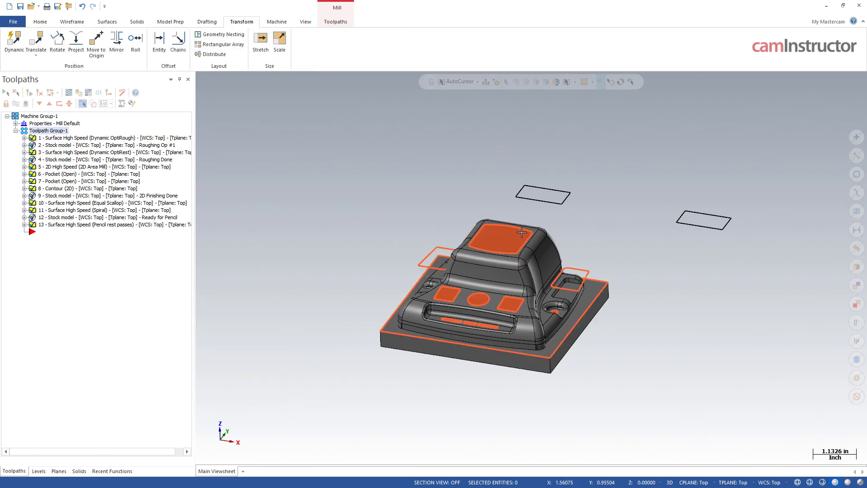
- Select all entities on the Covers and Bounds level, then clear the selection
click(39, 471)
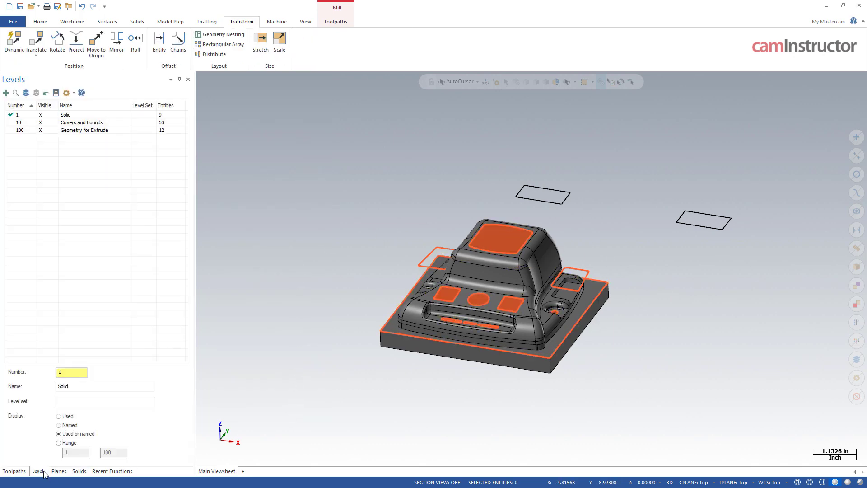
click(99, 123)
right_click(100, 124)
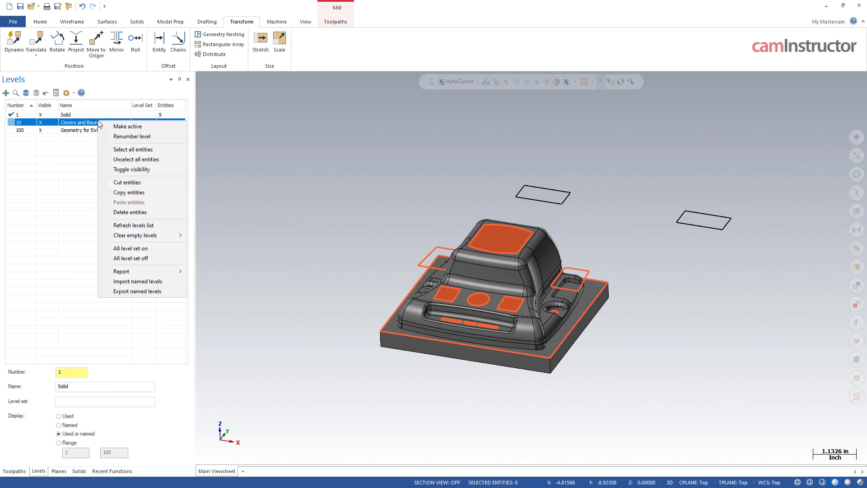
click(131, 151)
key(Escape)
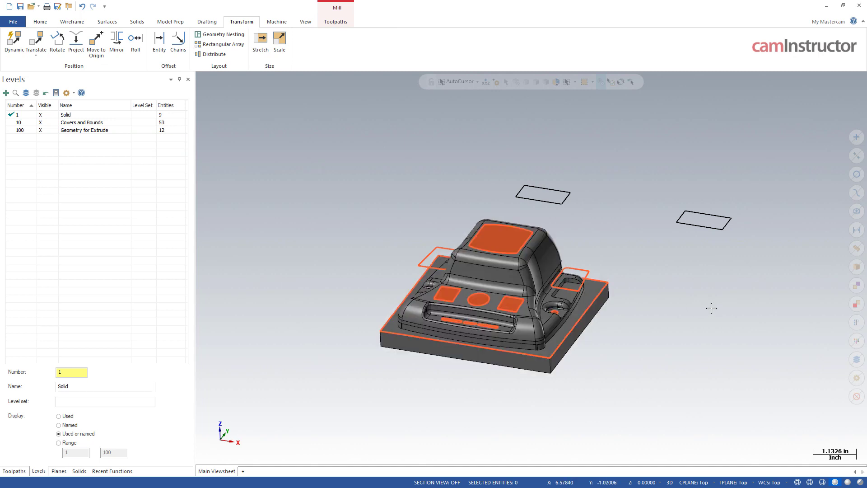
- Toggle a Quick Mask button on the right-side toolbar
click(856, 376)
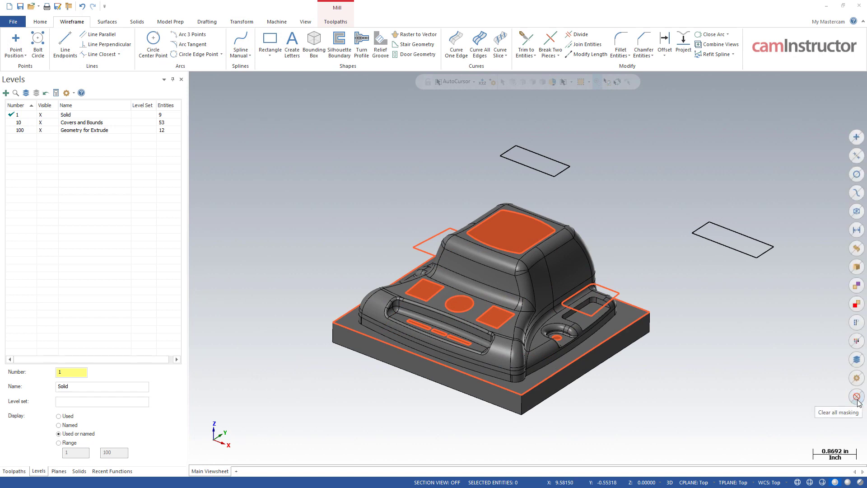
- Select and clear both rectangles, then restrict picking to line entities only
click(718, 242)
click(561, 174)
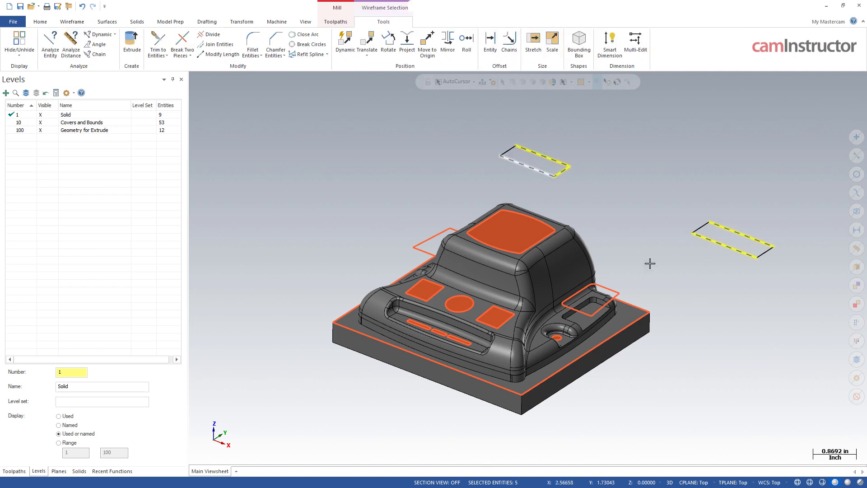
click(853, 397)
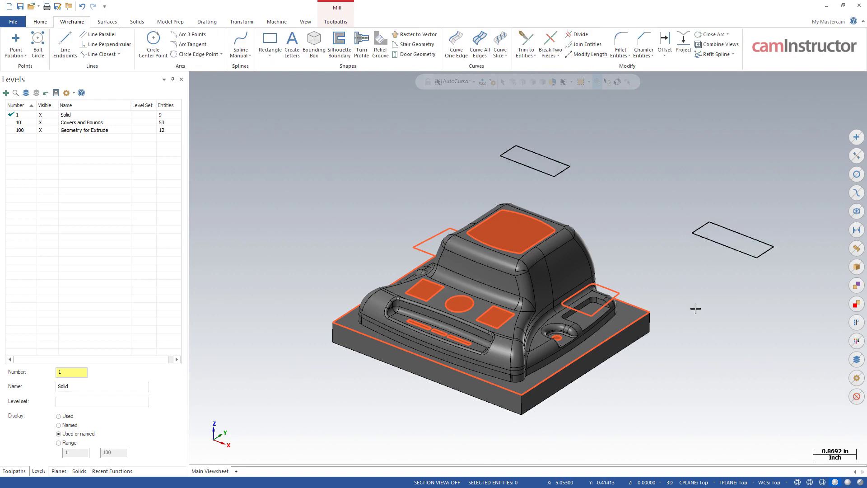
click(548, 171)
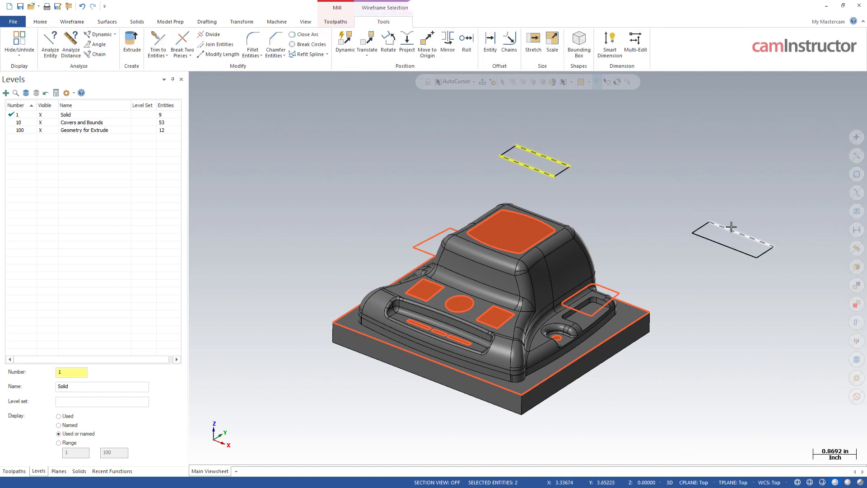
click(701, 226)
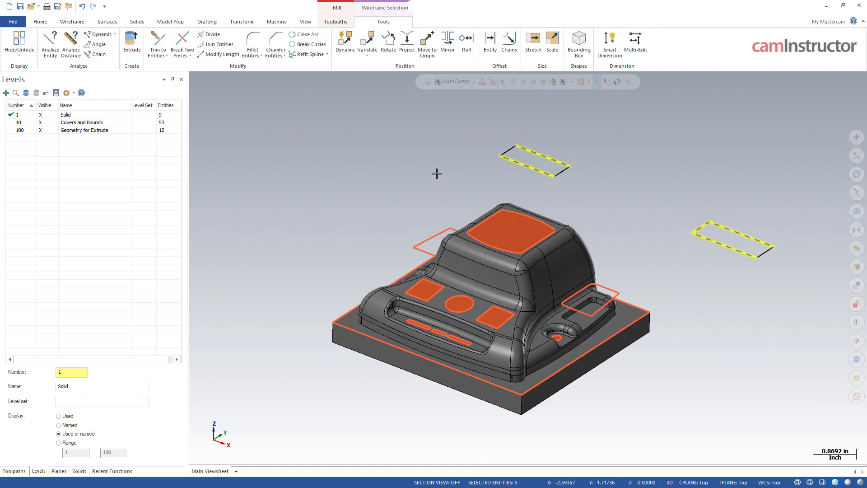
key(Escape)
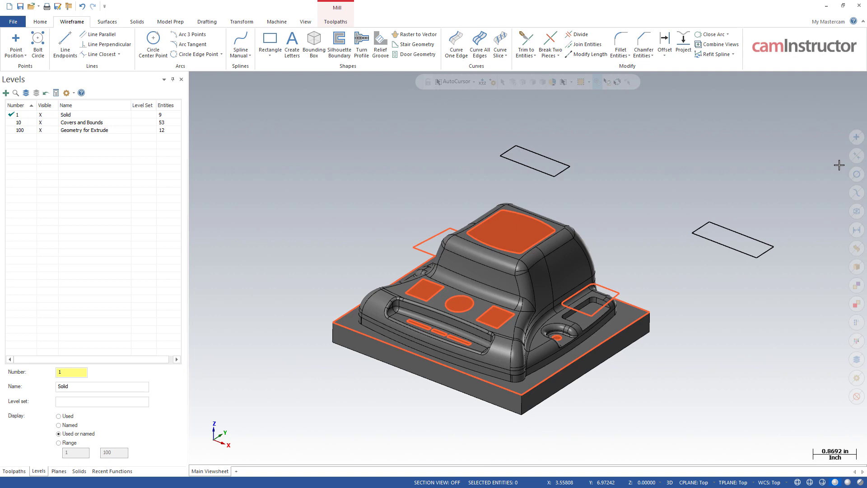
click(859, 160)
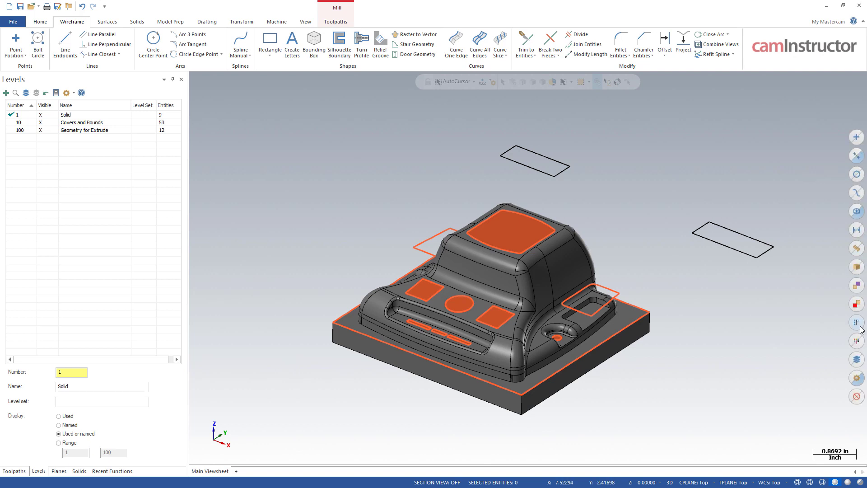
- Limit selection to colour 137 and pick the orange edges on the part
click(856, 341)
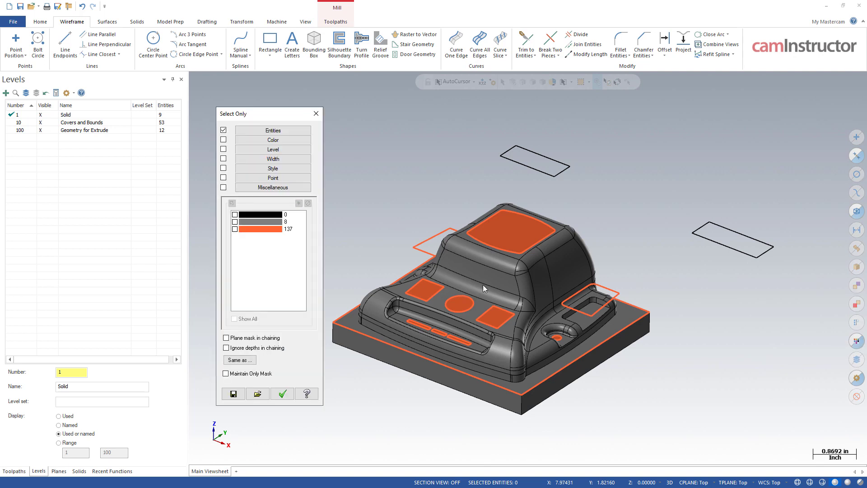
click(234, 229)
click(283, 393)
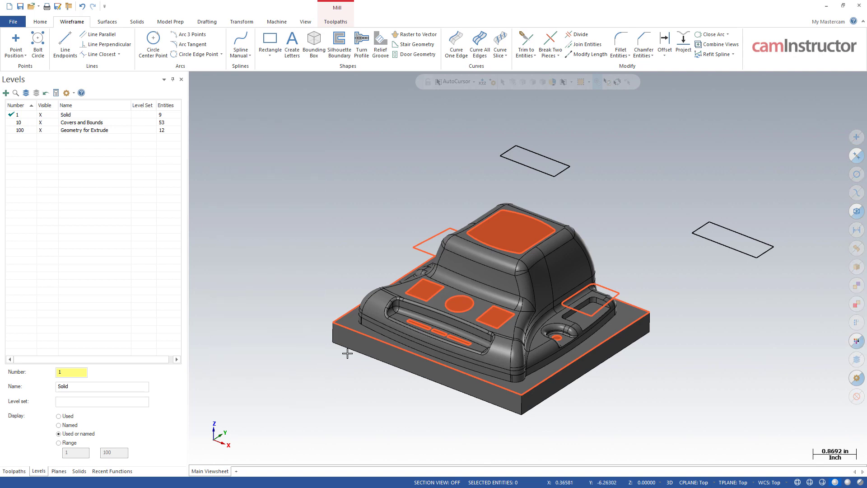
click(605, 293)
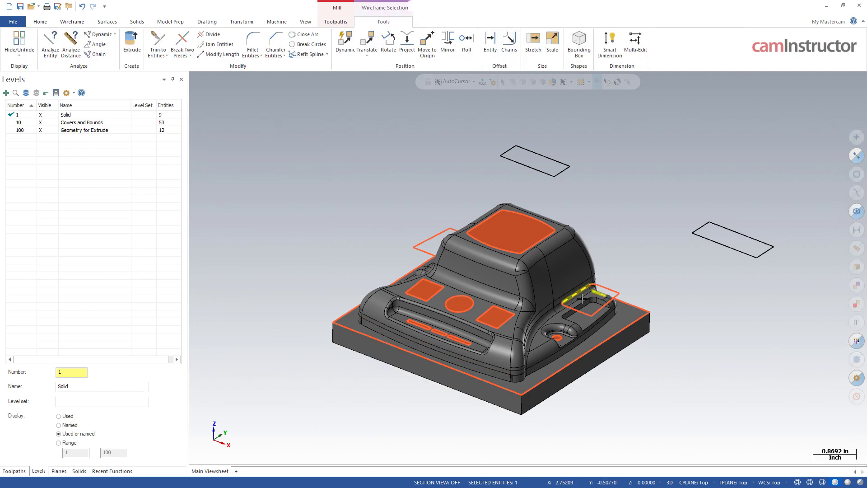
click(651, 309)
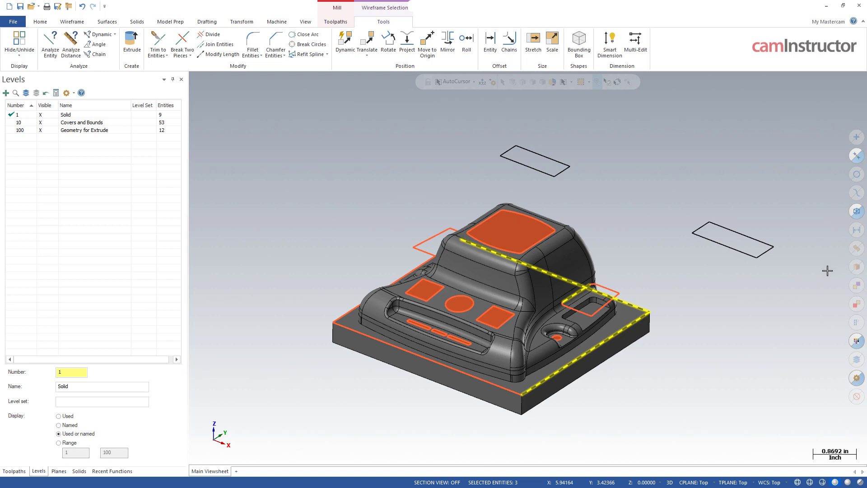
click(856, 212)
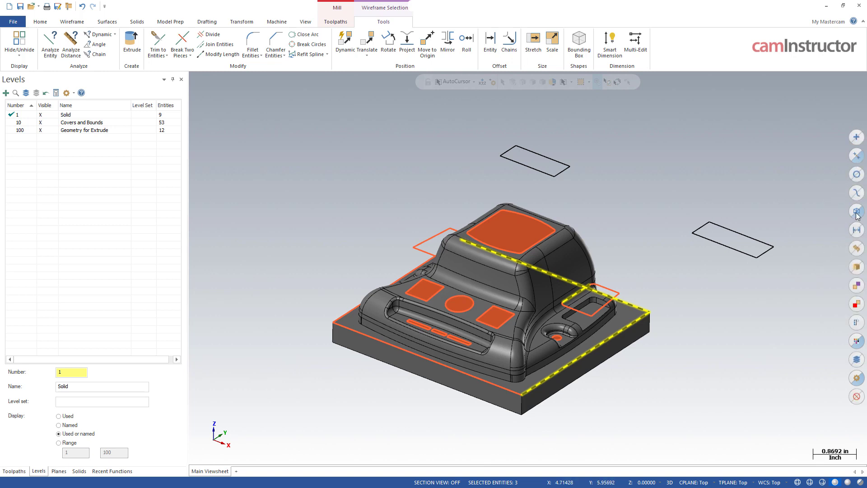